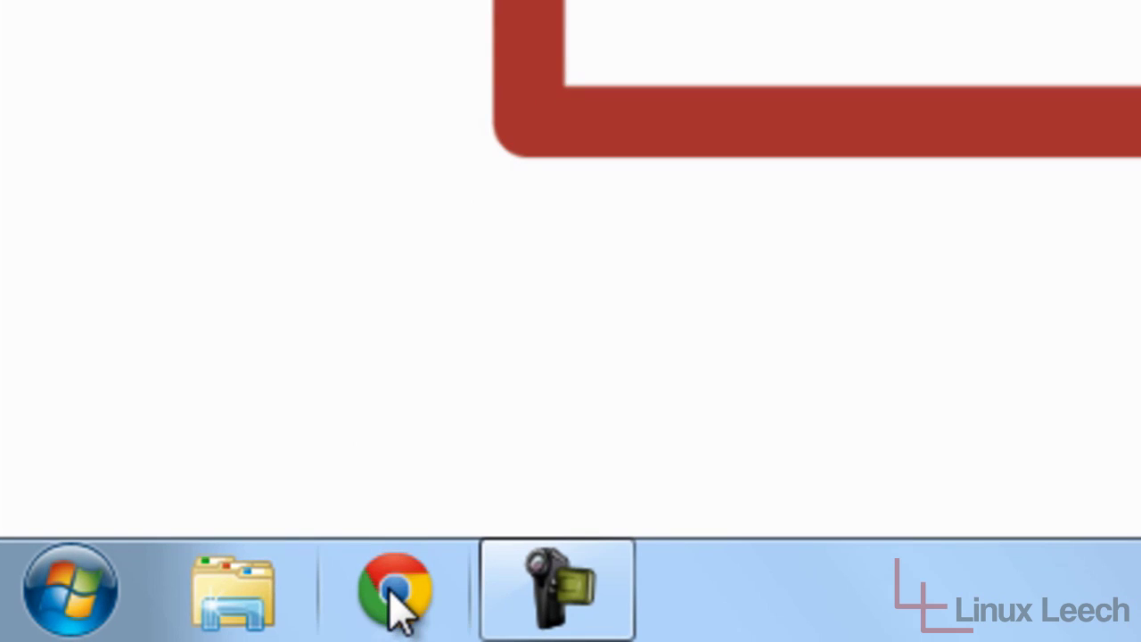
left_click(392, 606)
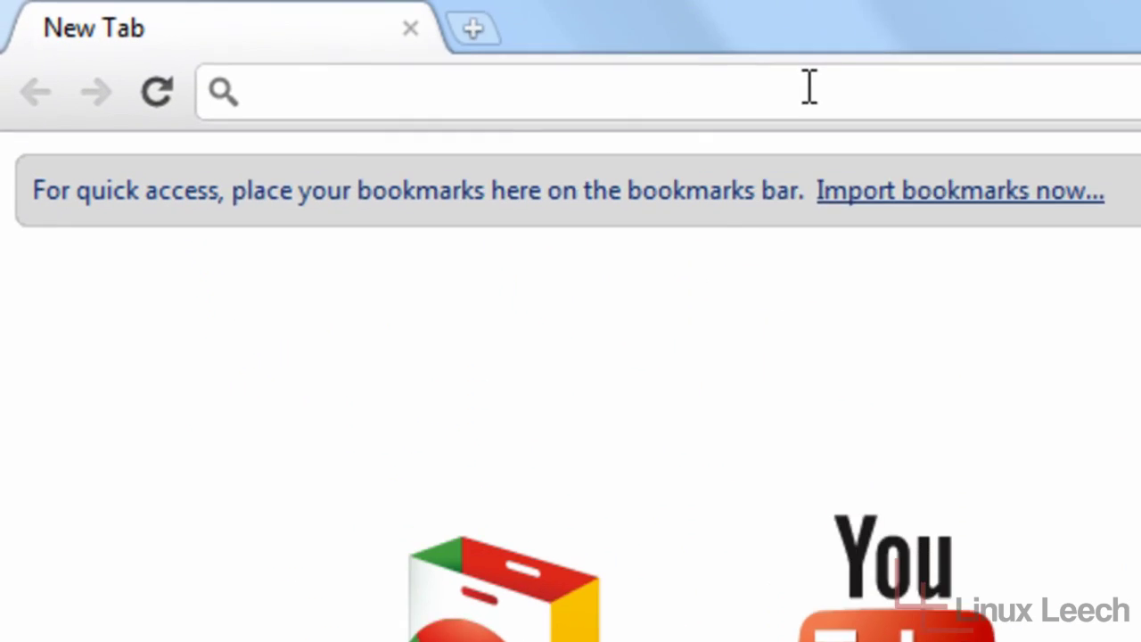
type("www")
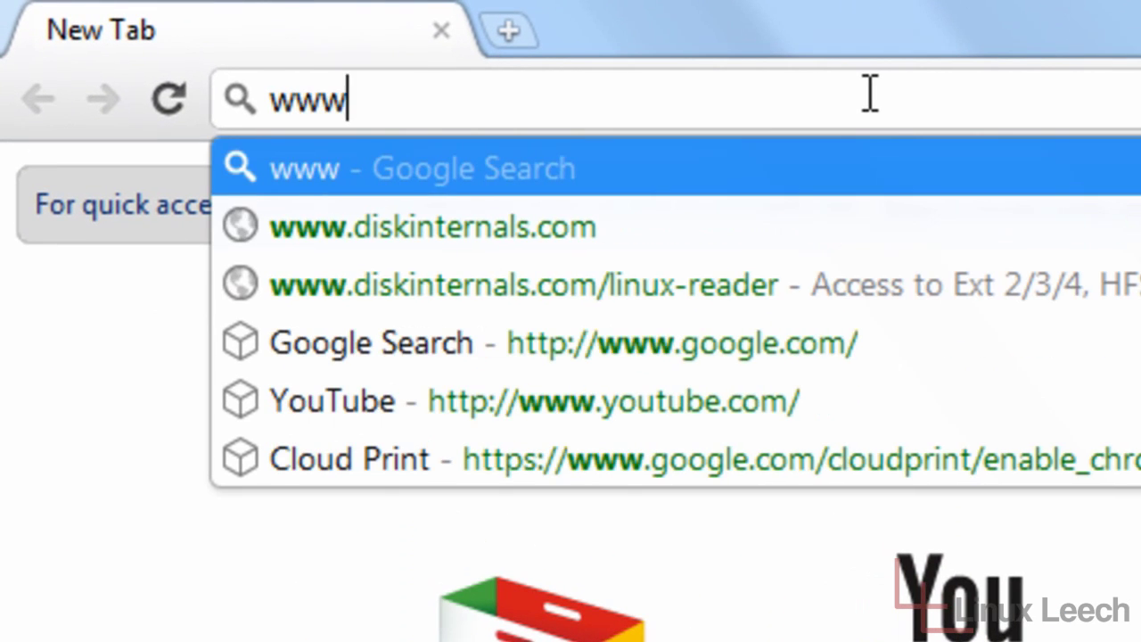
type(".di")
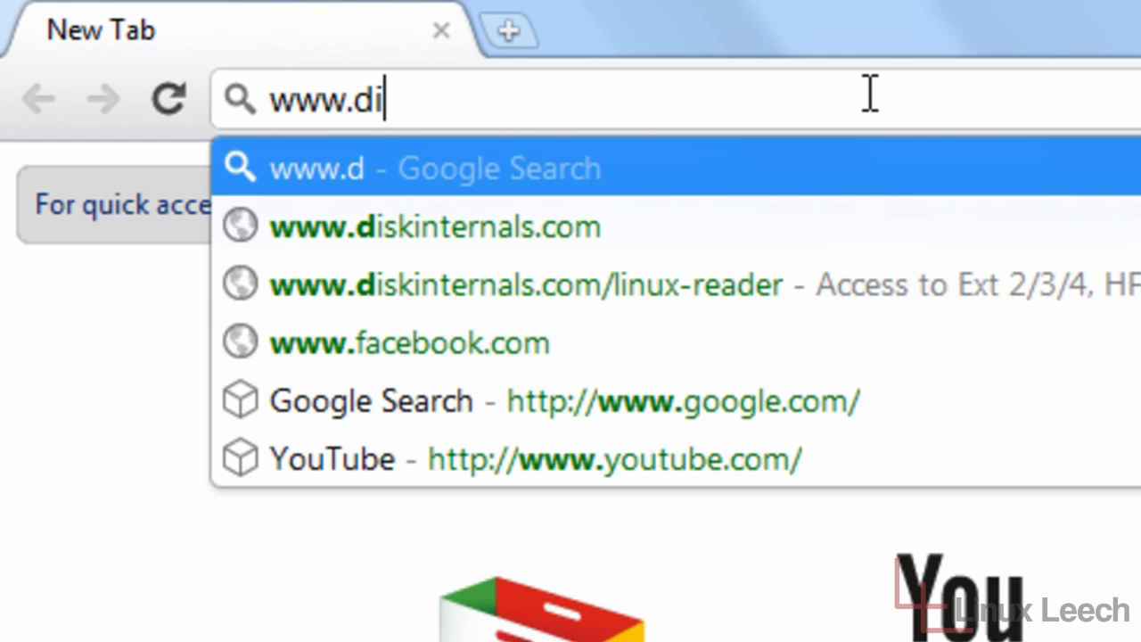
type("skinternal")
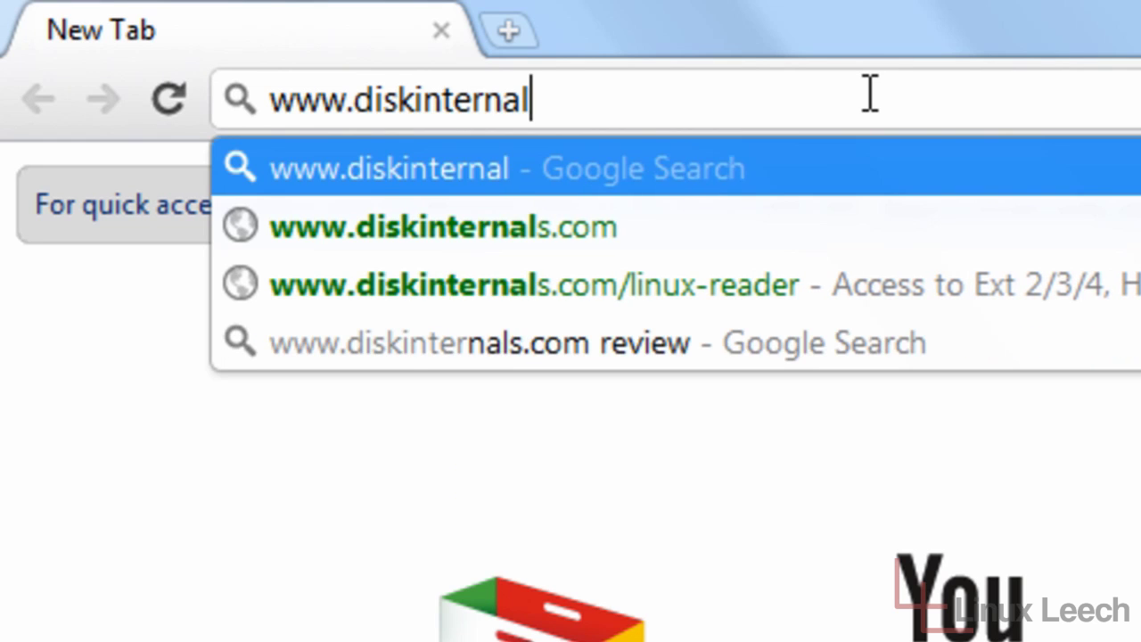
type("s.com-")
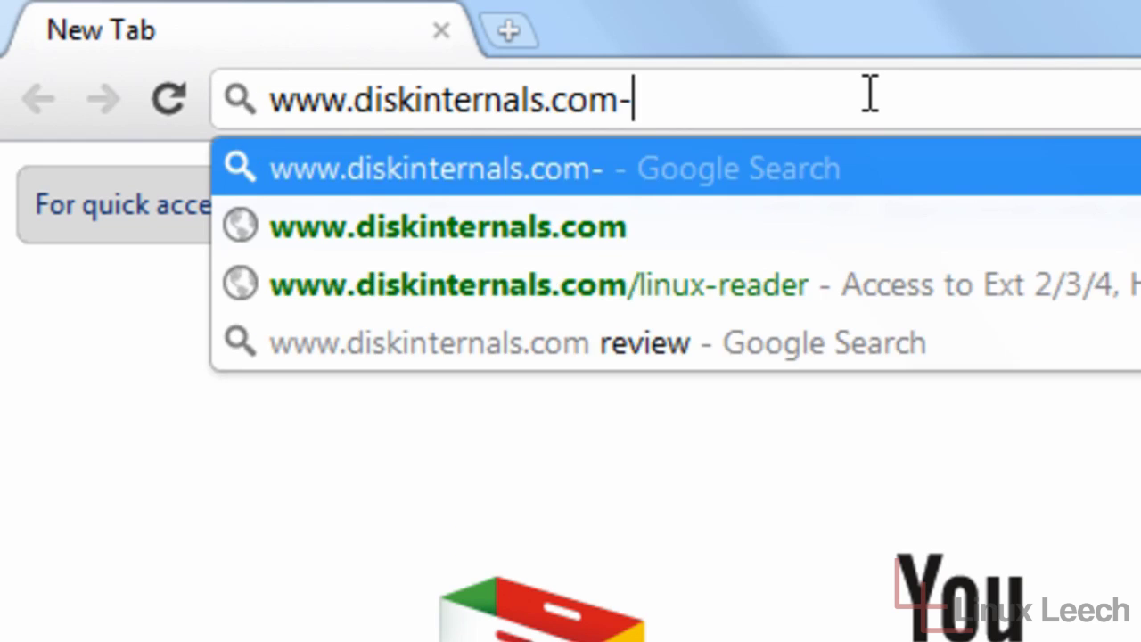
key("BackSpace")
type("/")
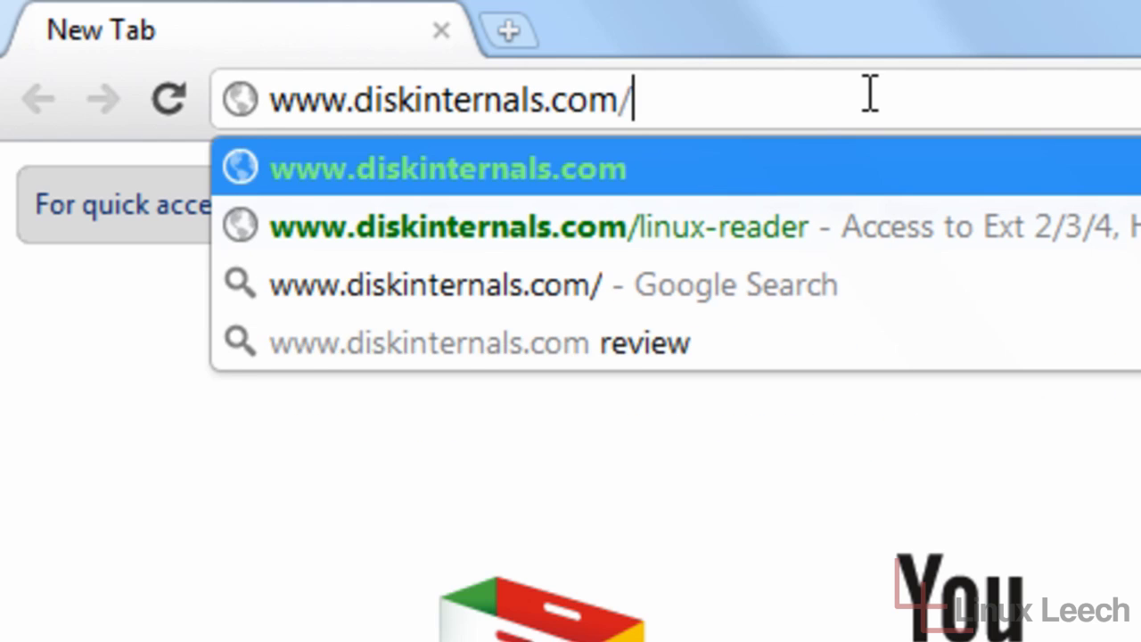
type("linux")
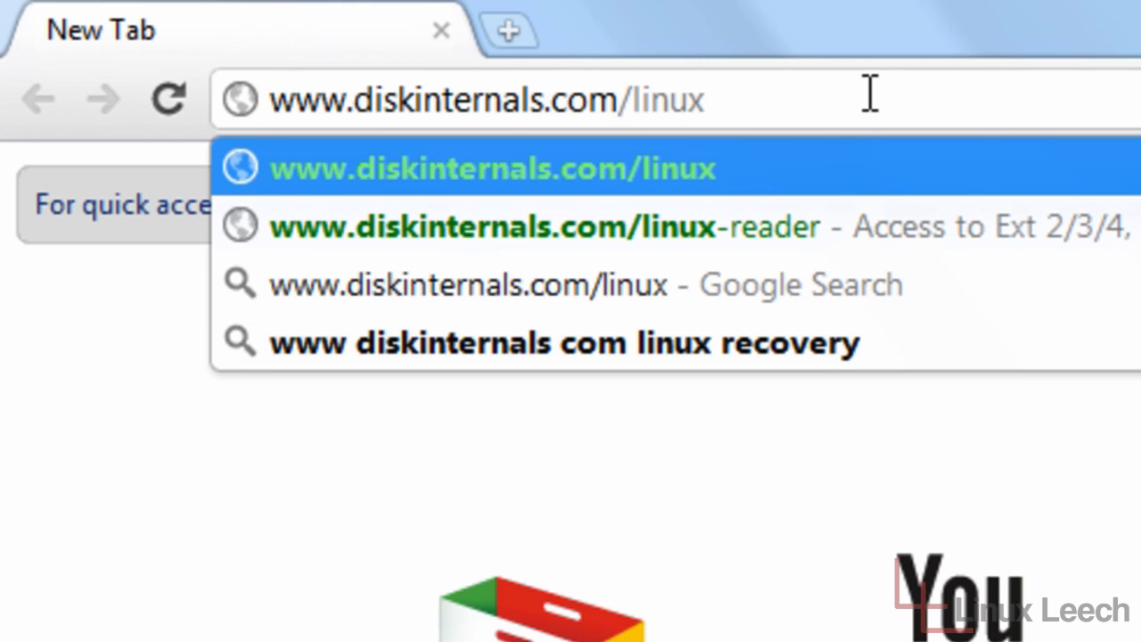
type("-reader")
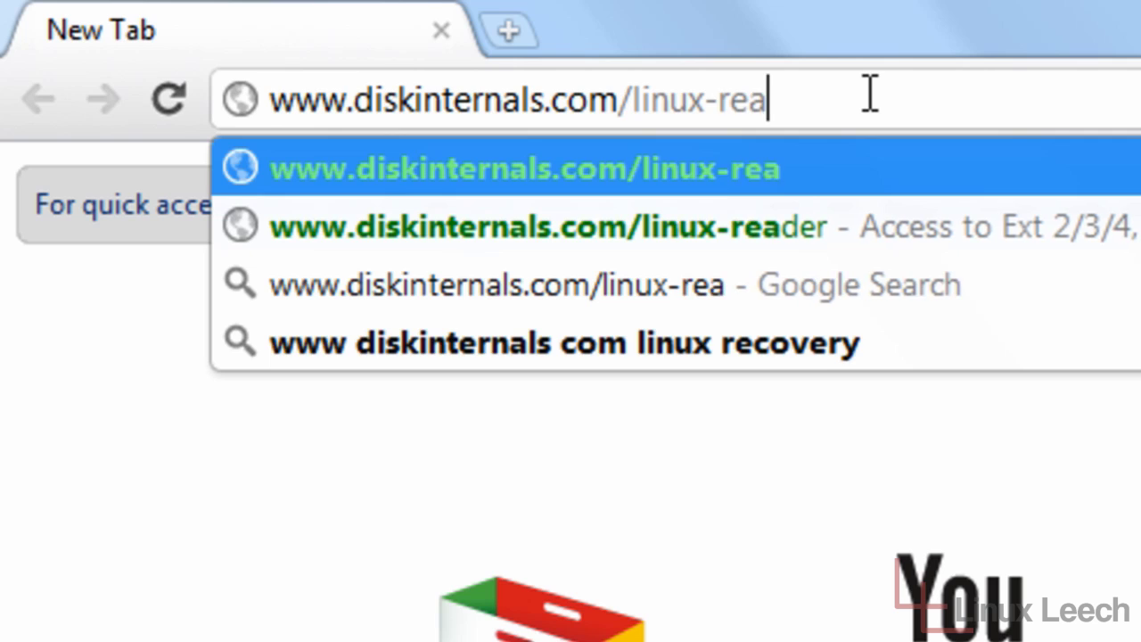
key("Return")
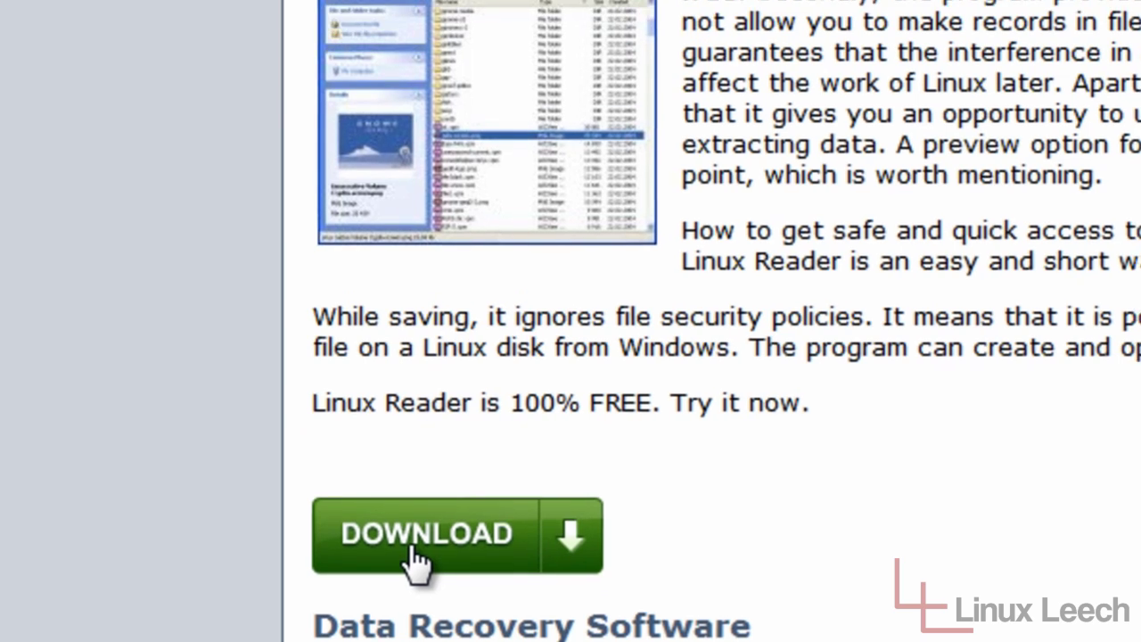
Step: Download the Linux_Reader.exe installer and save it to the Desktop
left_click(415, 546)
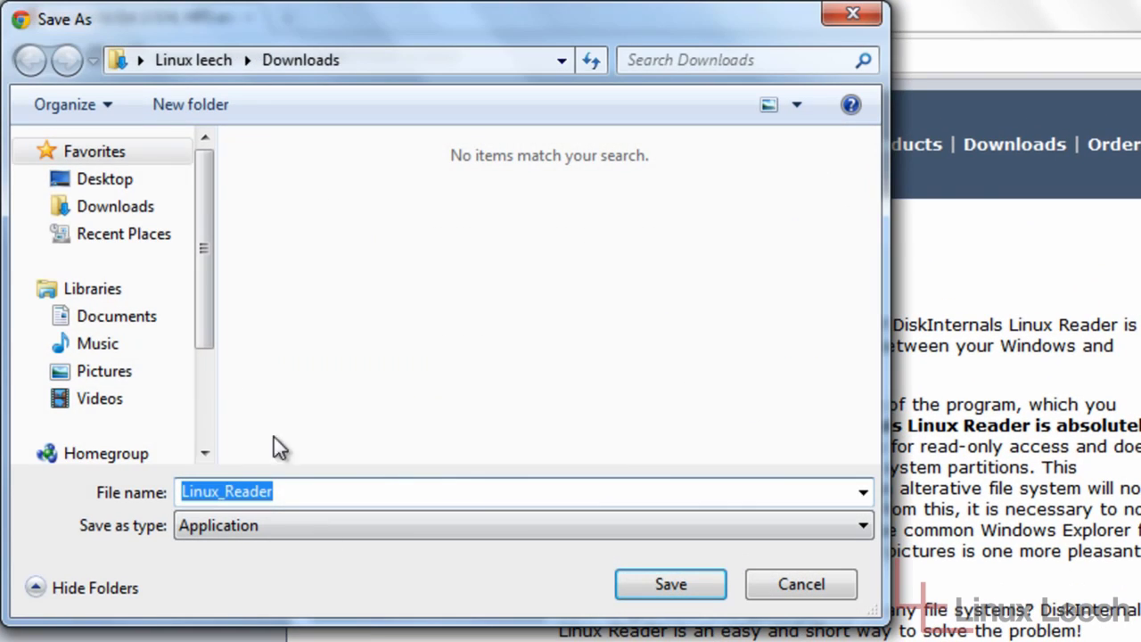
left_click(112, 181)
left_click(671, 584)
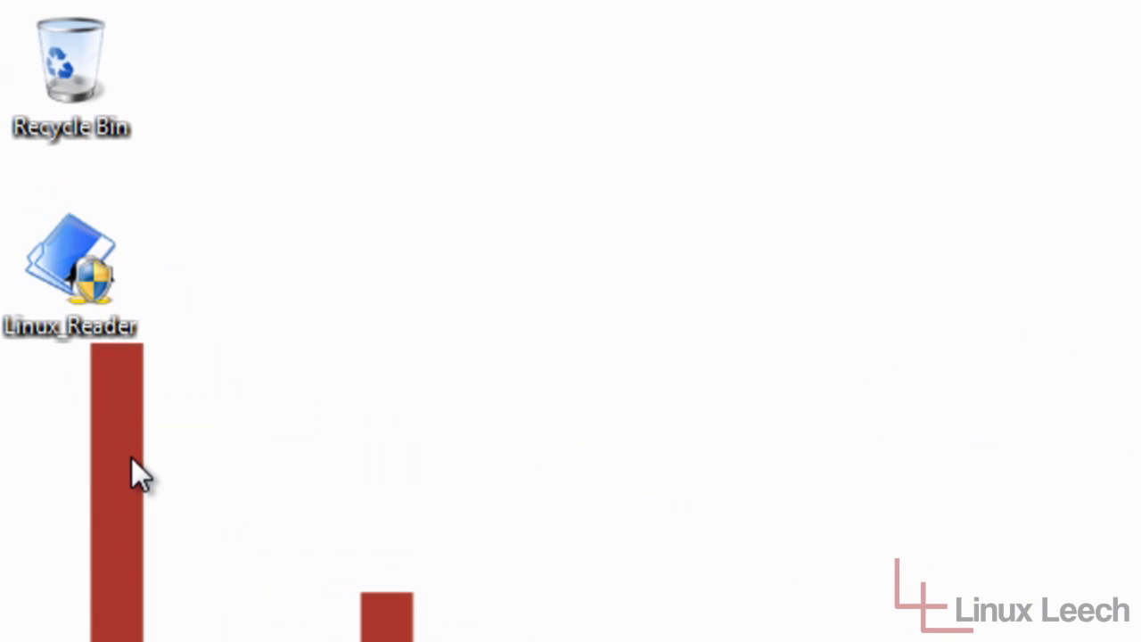
Step: Run Linux_Reader setup, accept the license, install to the default folder, and launch it
double_click(66, 259)
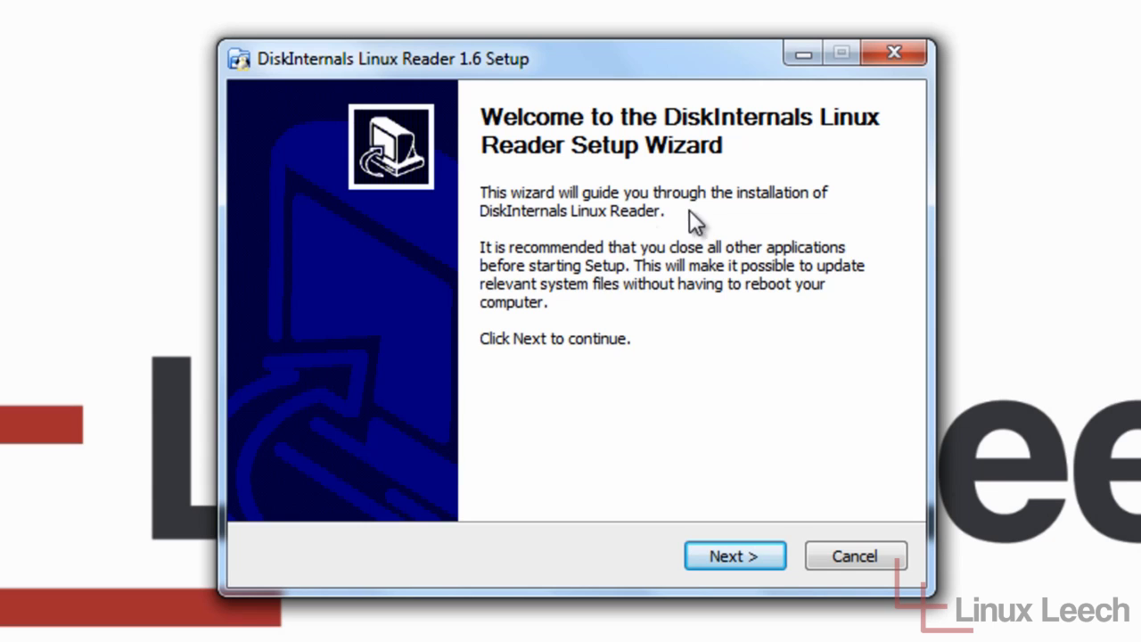
left_click(732, 555)
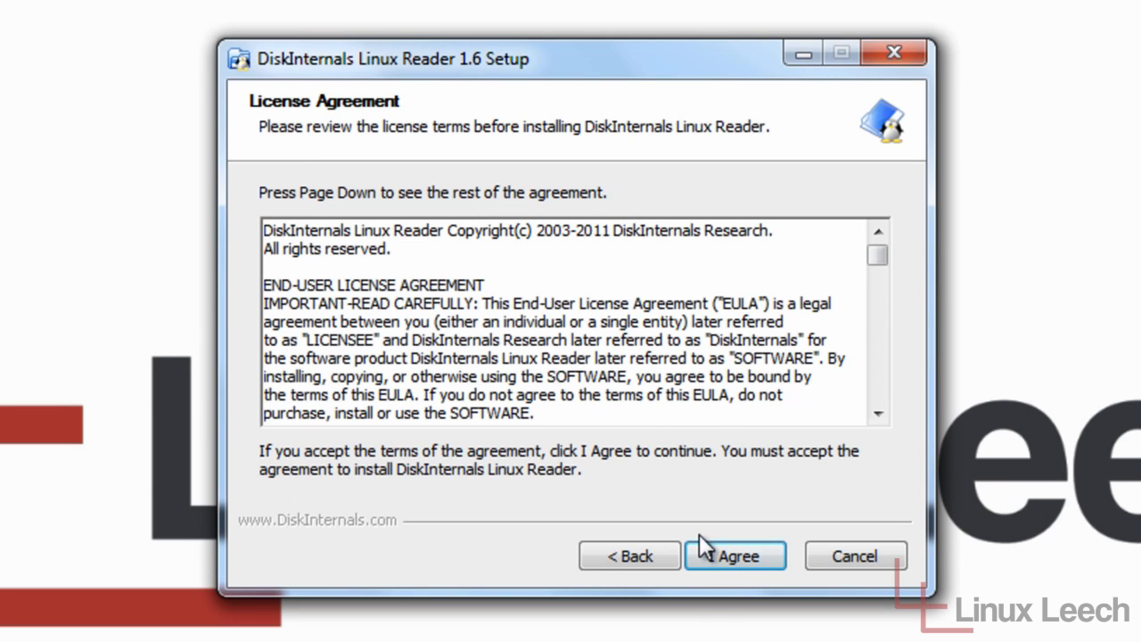
left_click(737, 556)
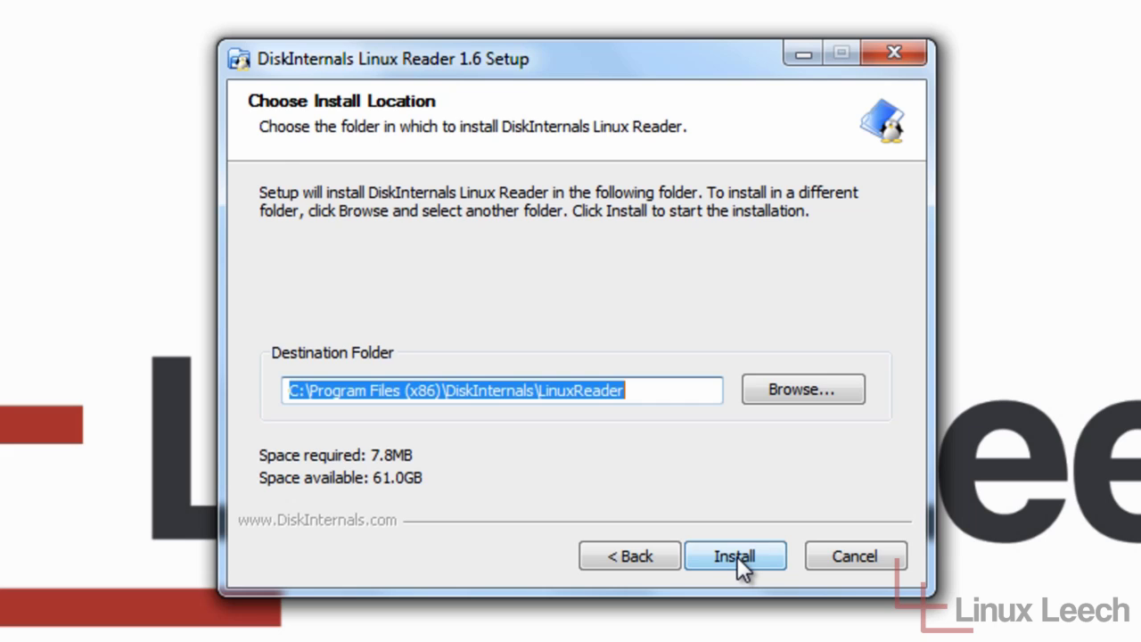
left_click(735, 556)
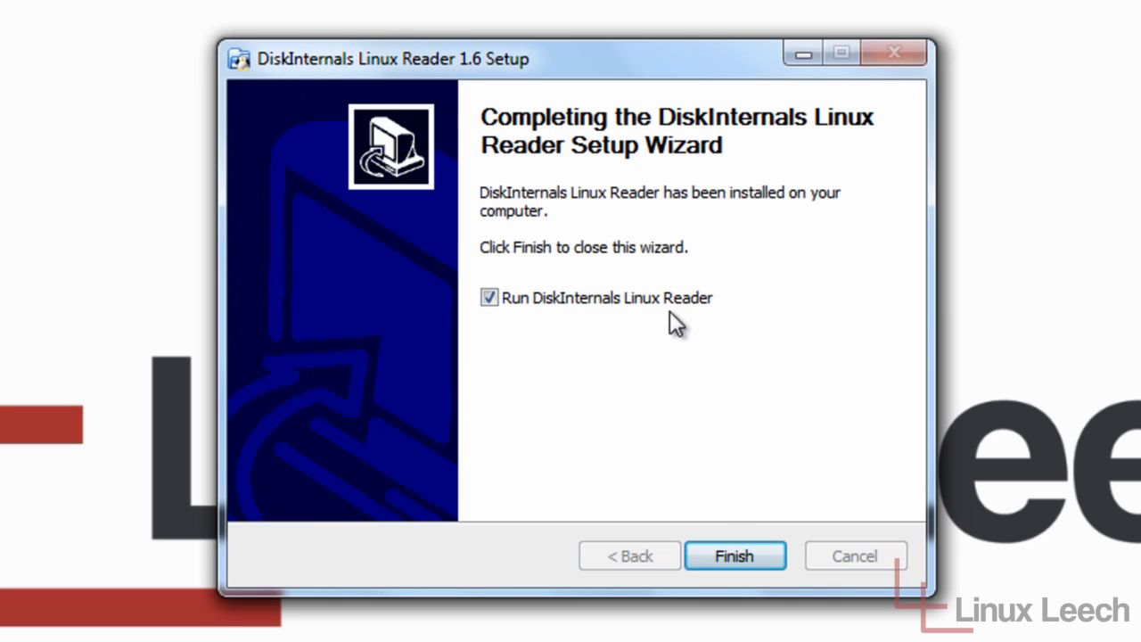
left_click(728, 550)
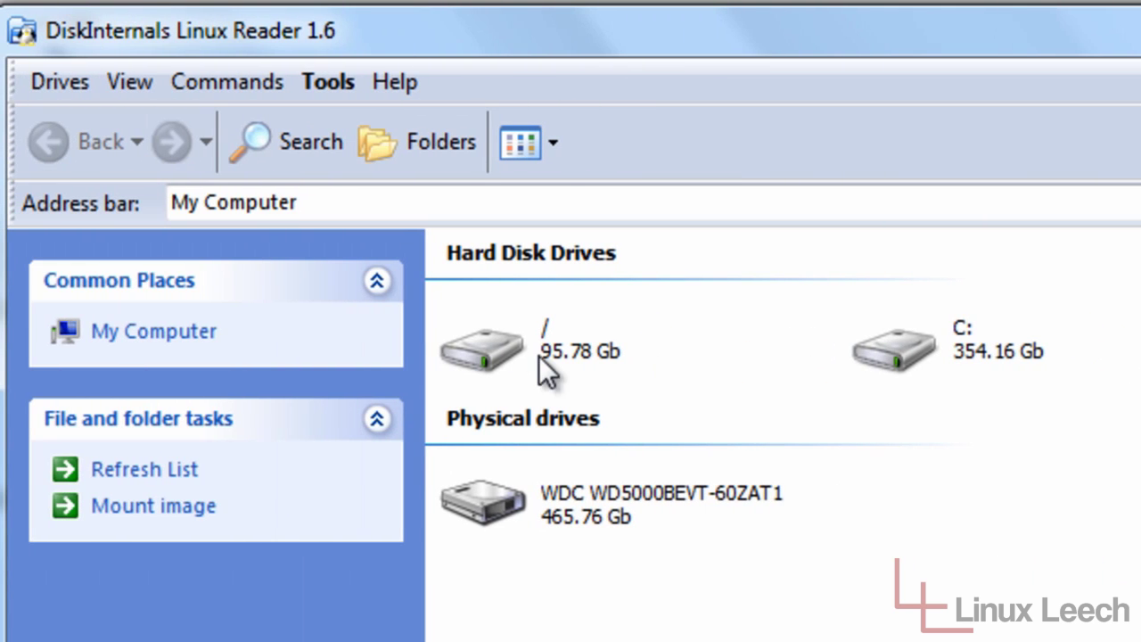
Step: Open the 95.78 Gb "/" Linux drive under Hard Disk Drives
double_click(482, 350)
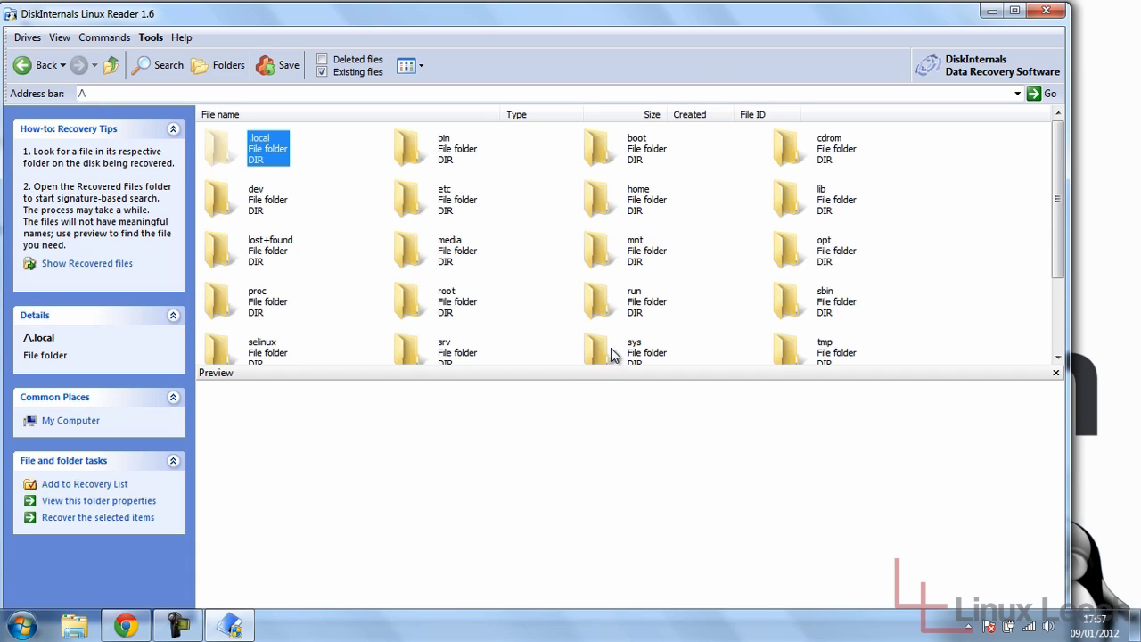
Step: Enlarge the file list and browse home > linuxleech > Pictures to reach linux-leech-tux-g2.jpg
left_click_drag(599, 367, 599, 478)
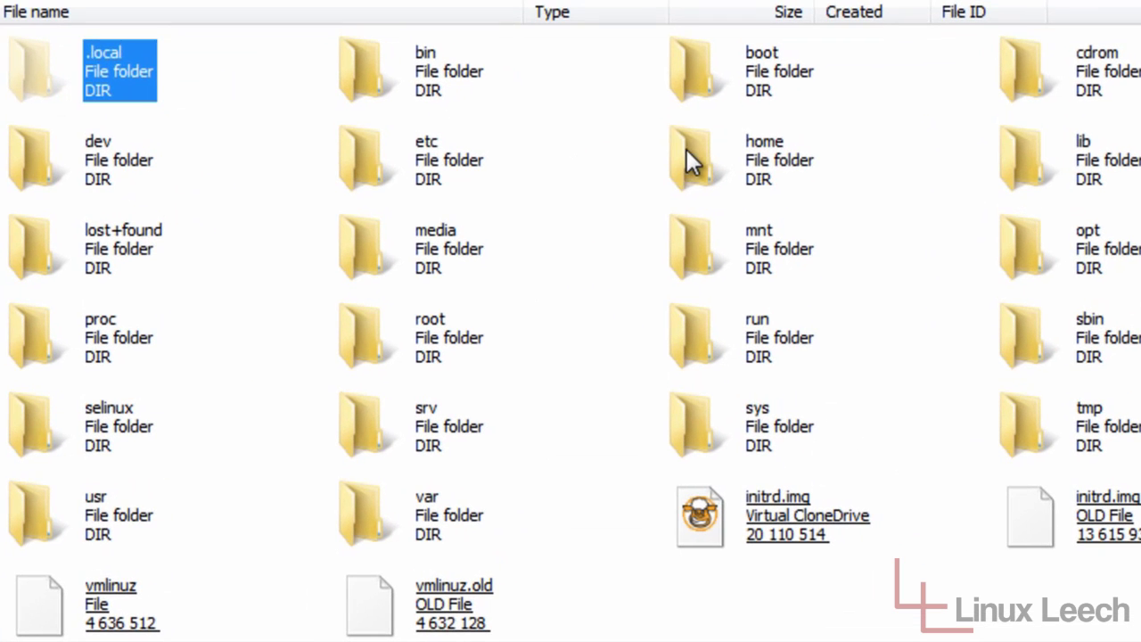
left_click(760, 246)
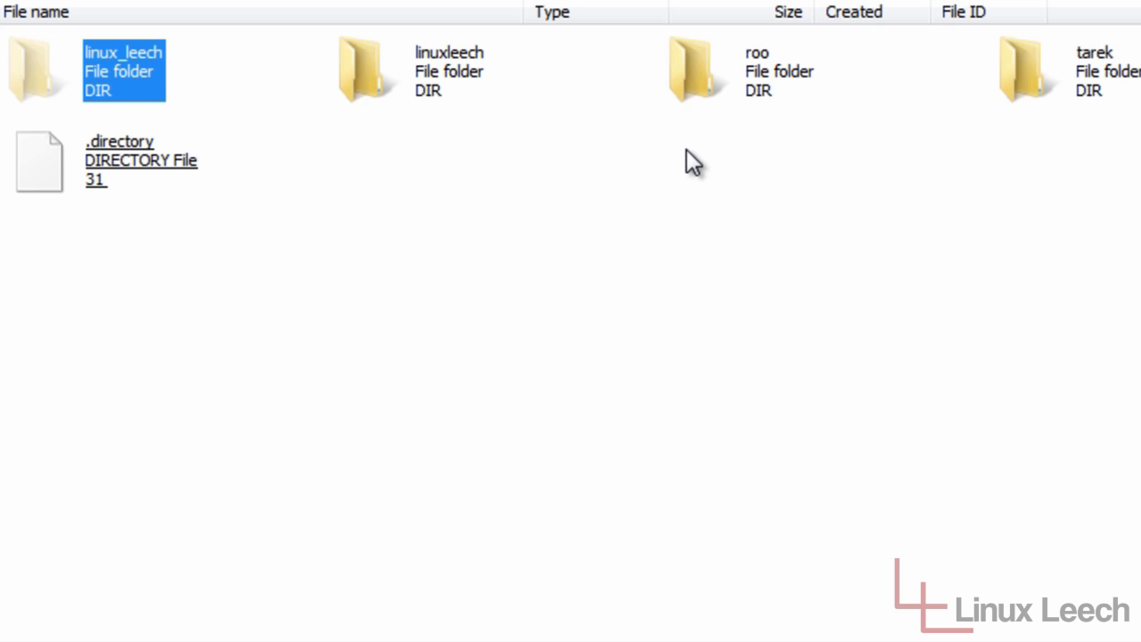
double_click(346, 70)
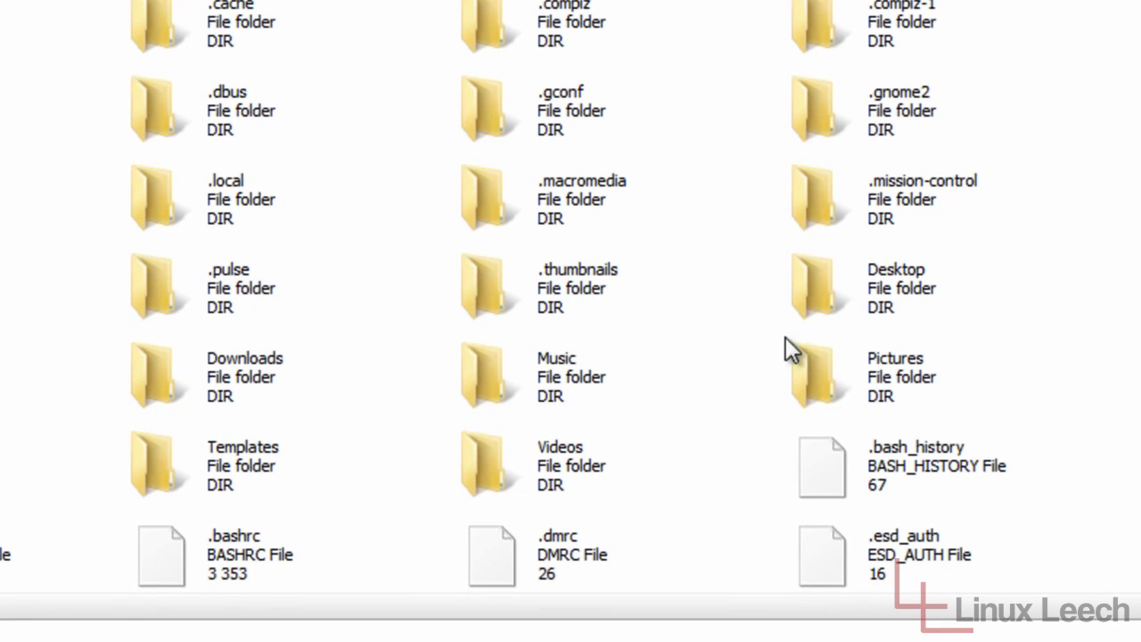
double_click(816, 367)
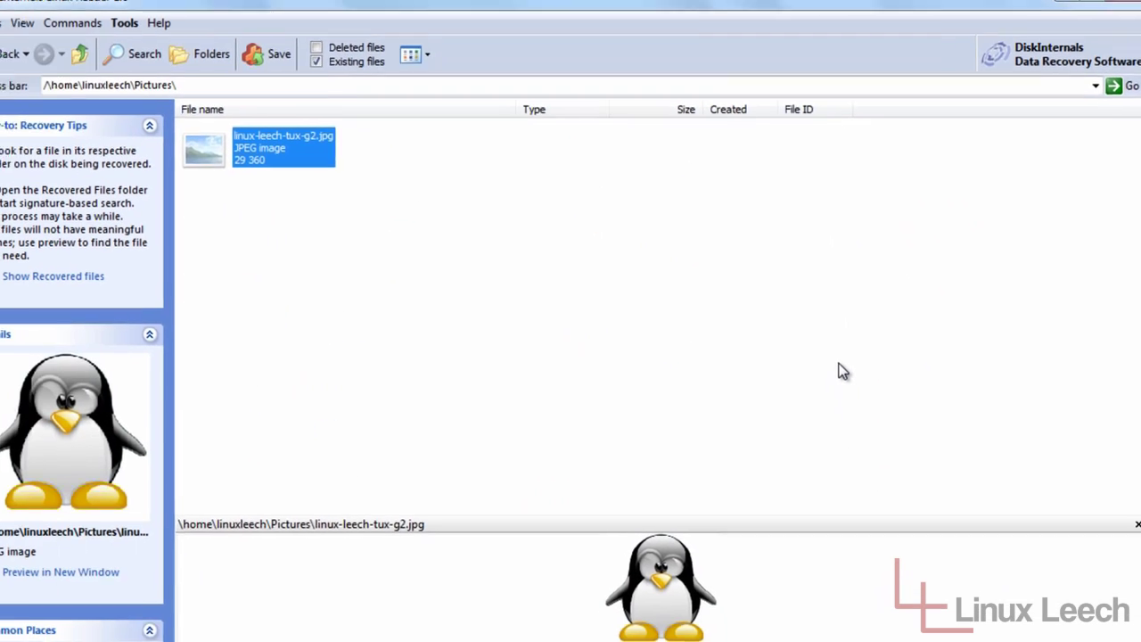
right_click(250, 158)
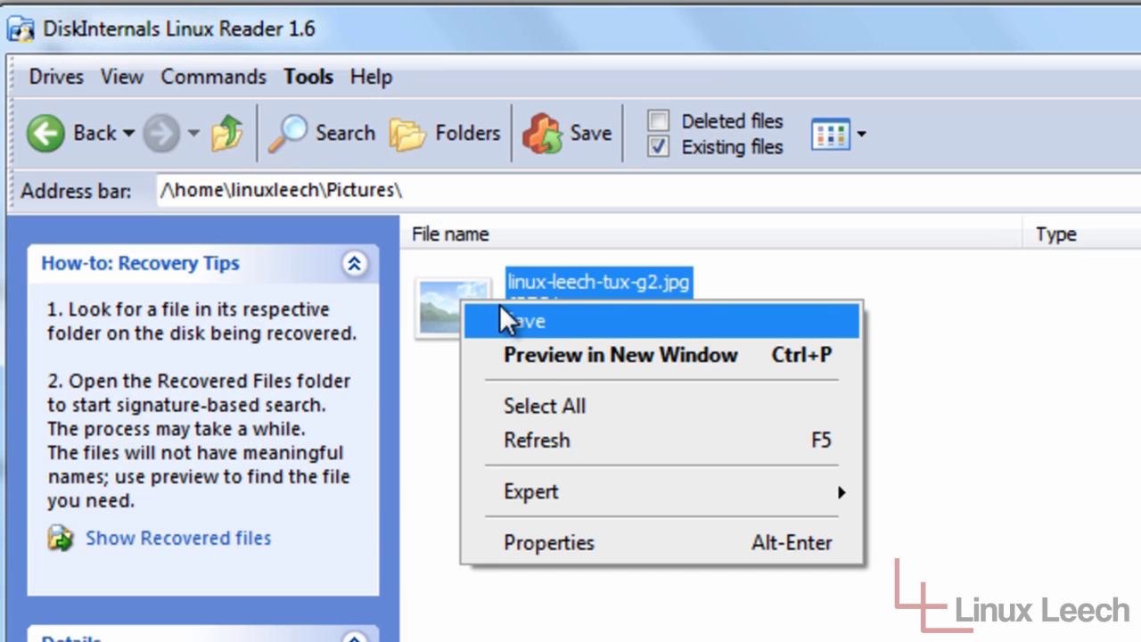
Step: Start saving the JPG and set the Windows Desktop as the export output folder
left_click(525, 321)
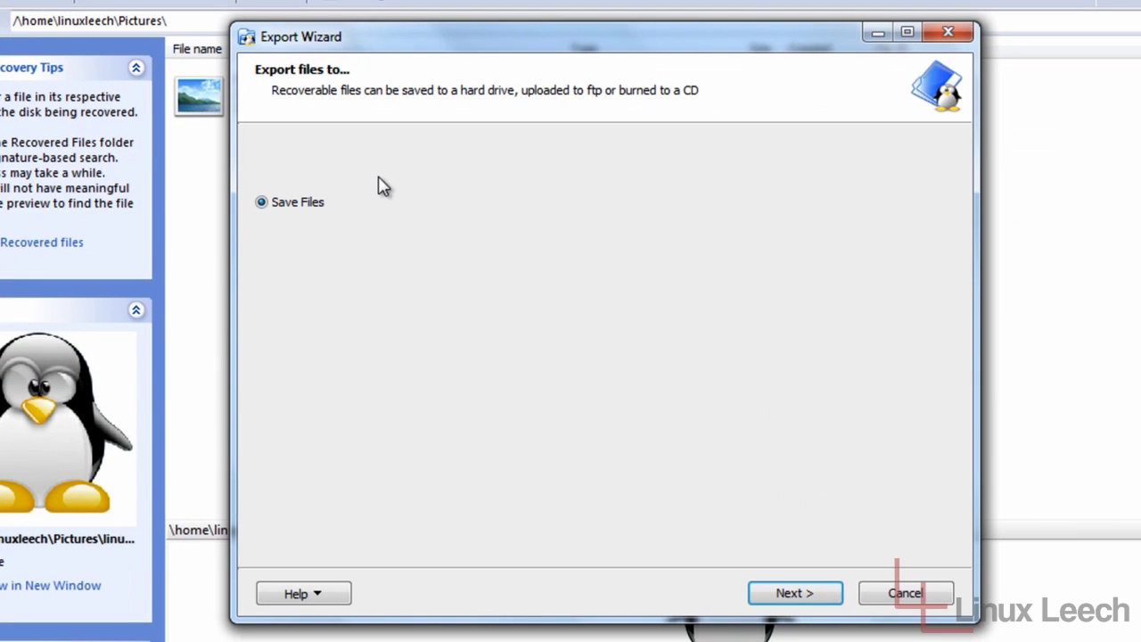
left_click(813, 598)
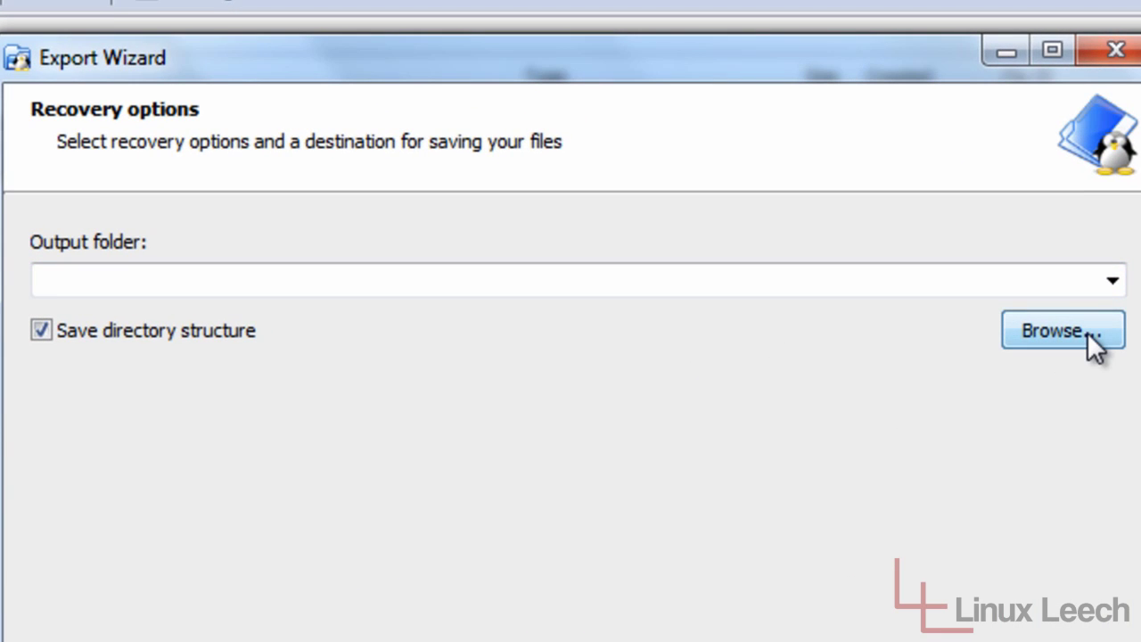
left_click(1087, 331)
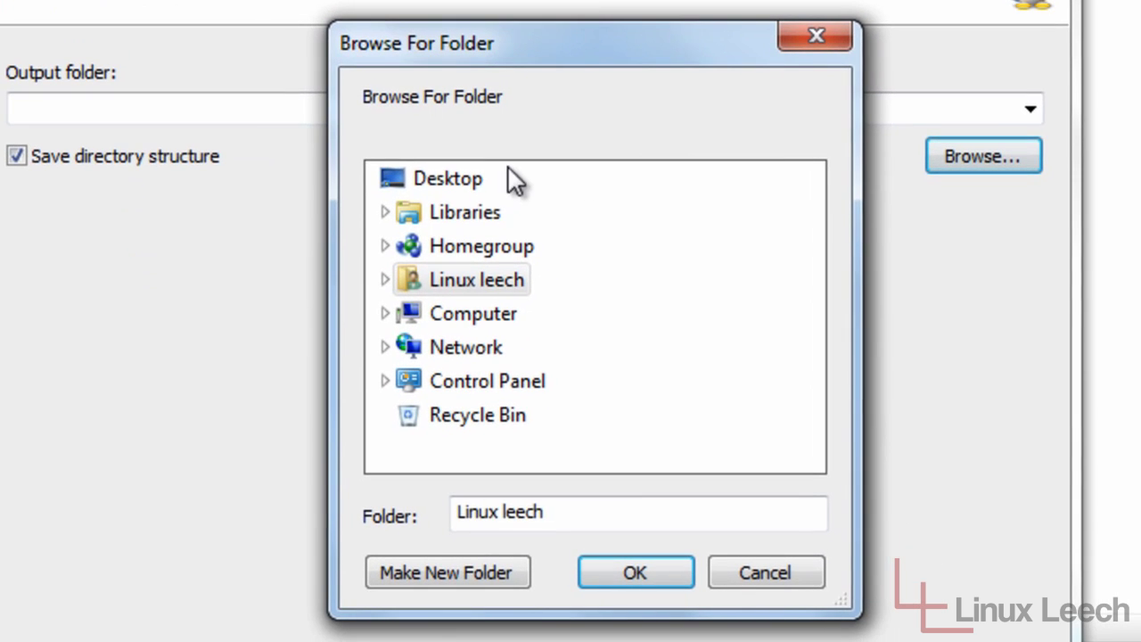
left_click(472, 177)
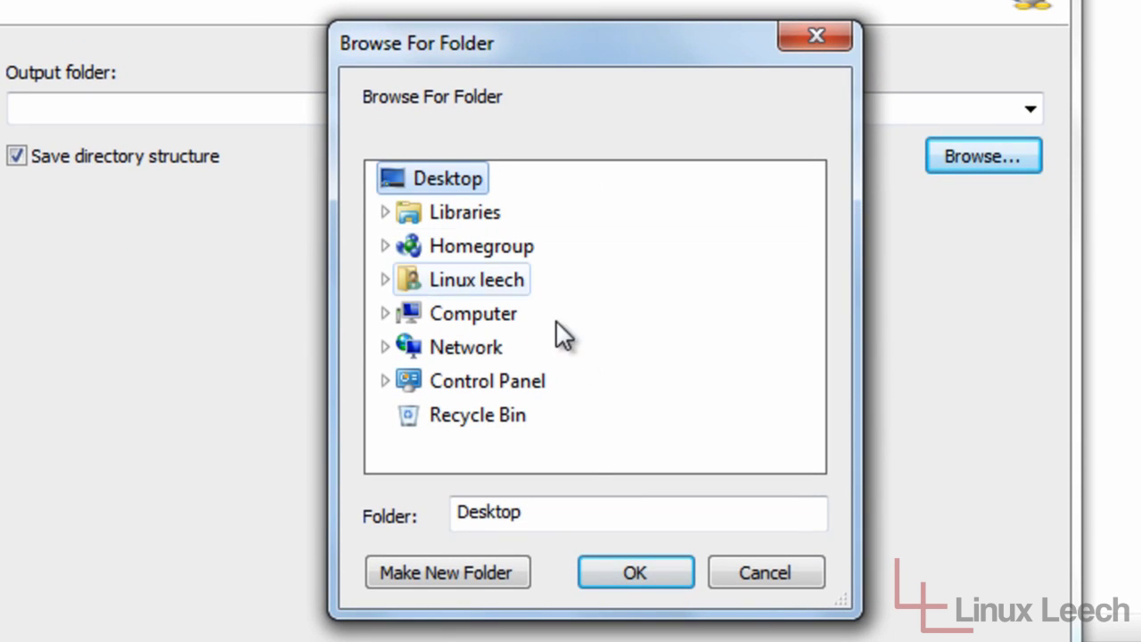
left_click(623, 571)
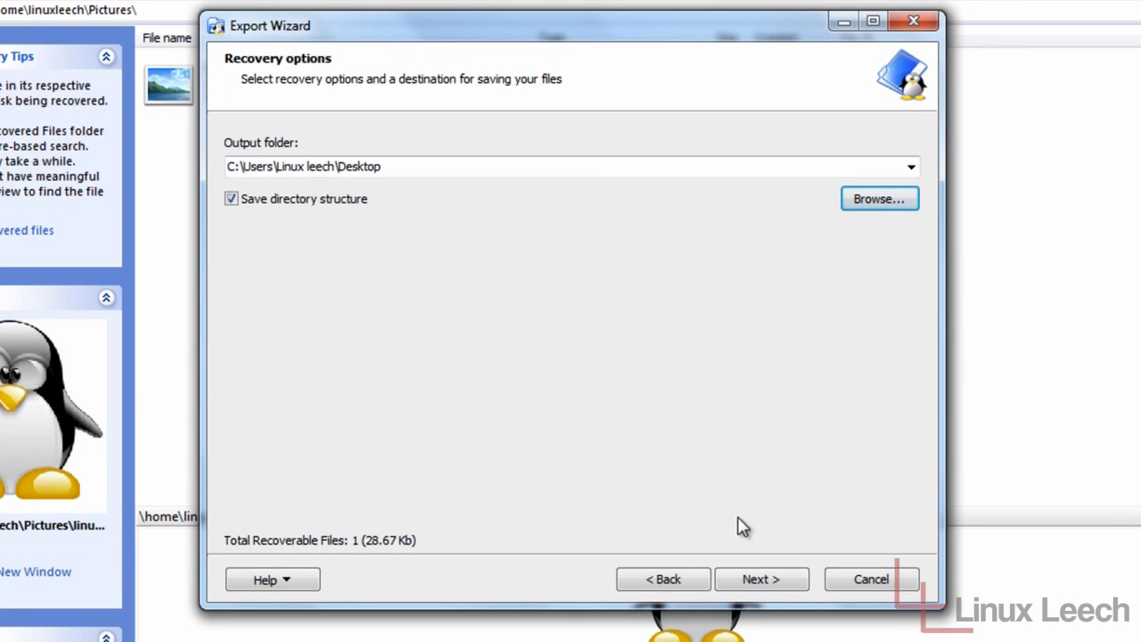
Step: Complete the Export Wizard so linux-leech-tux-g2.jpg is recovered to the Desktop
left_click(753, 580)
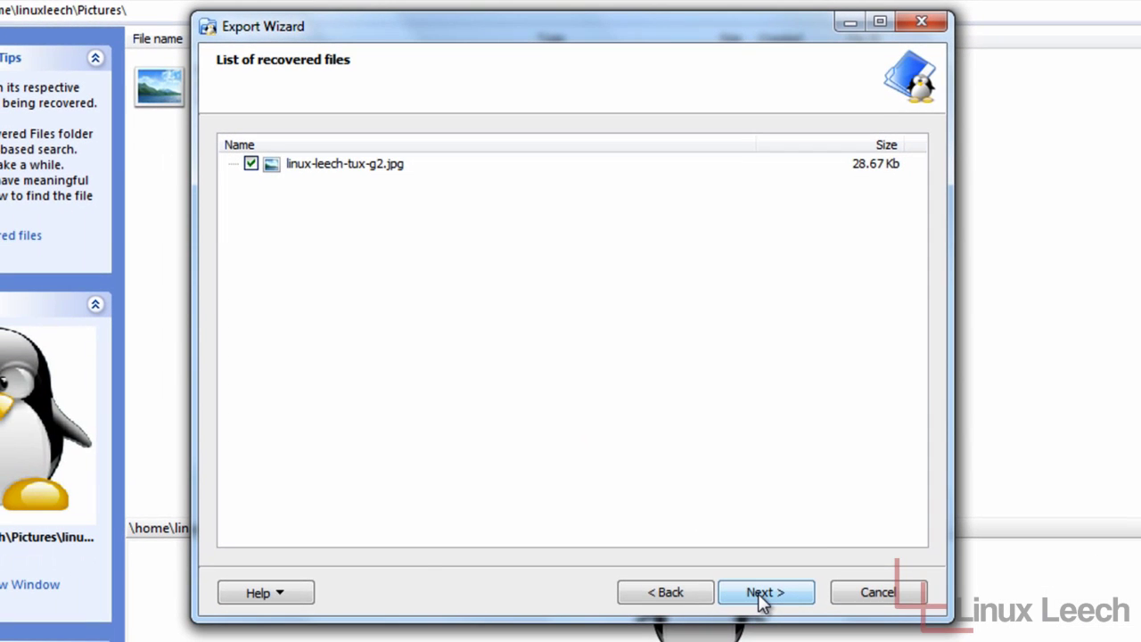
left_click(762, 593)
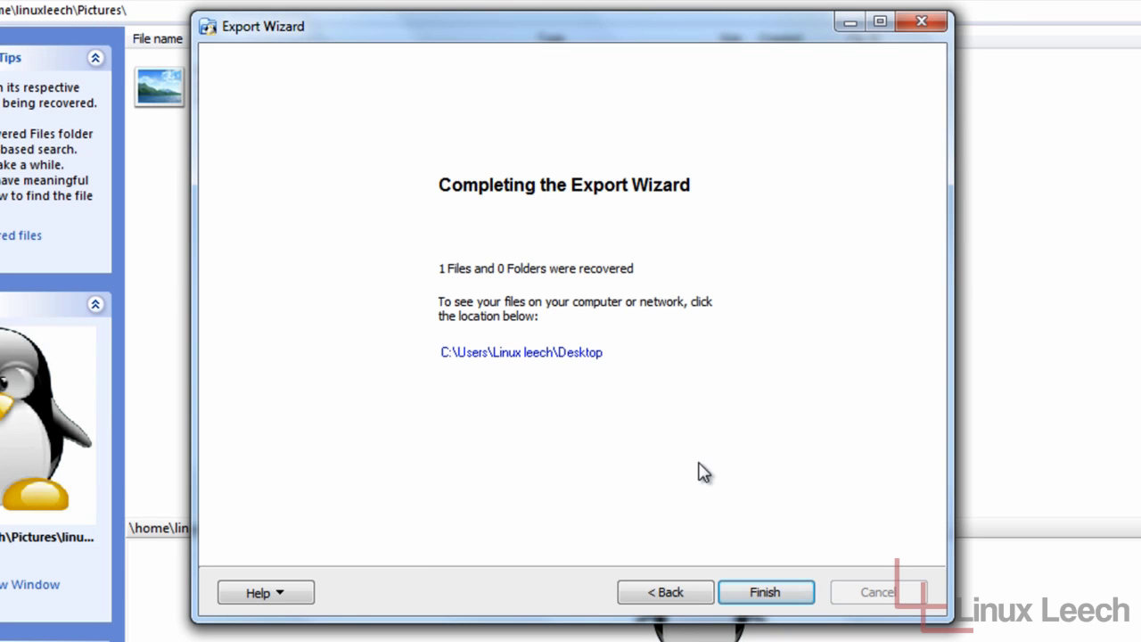
left_click(766, 592)
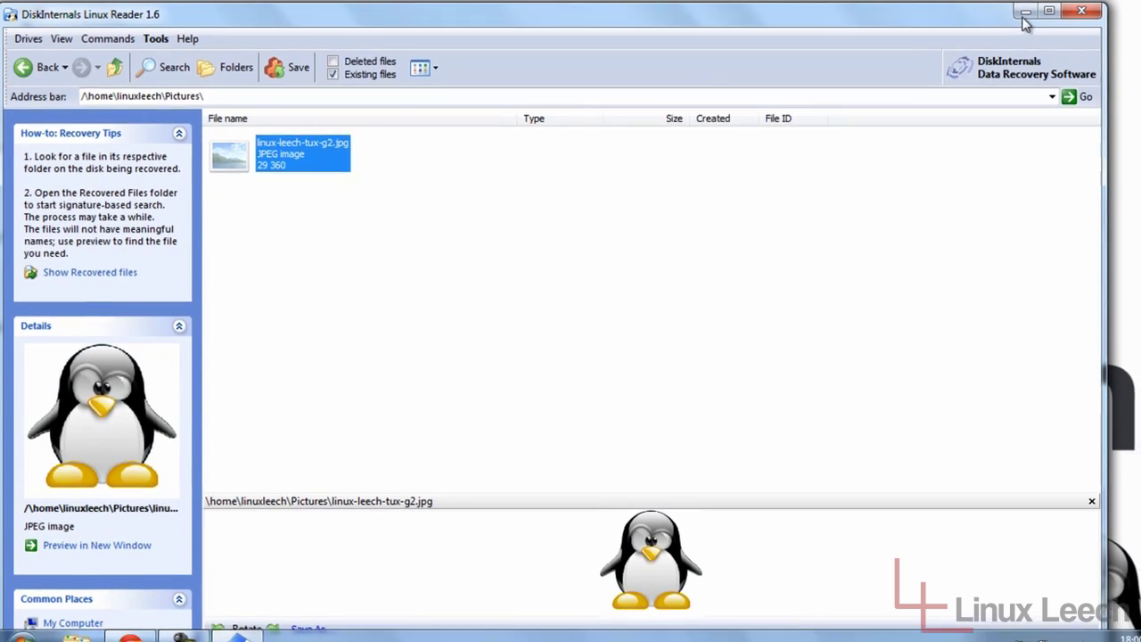
Step: Minimize Linux Reader, view linux-leech-tux-g2.jpg in Photo Viewer, then close the viewer
left_click(1102, 11)
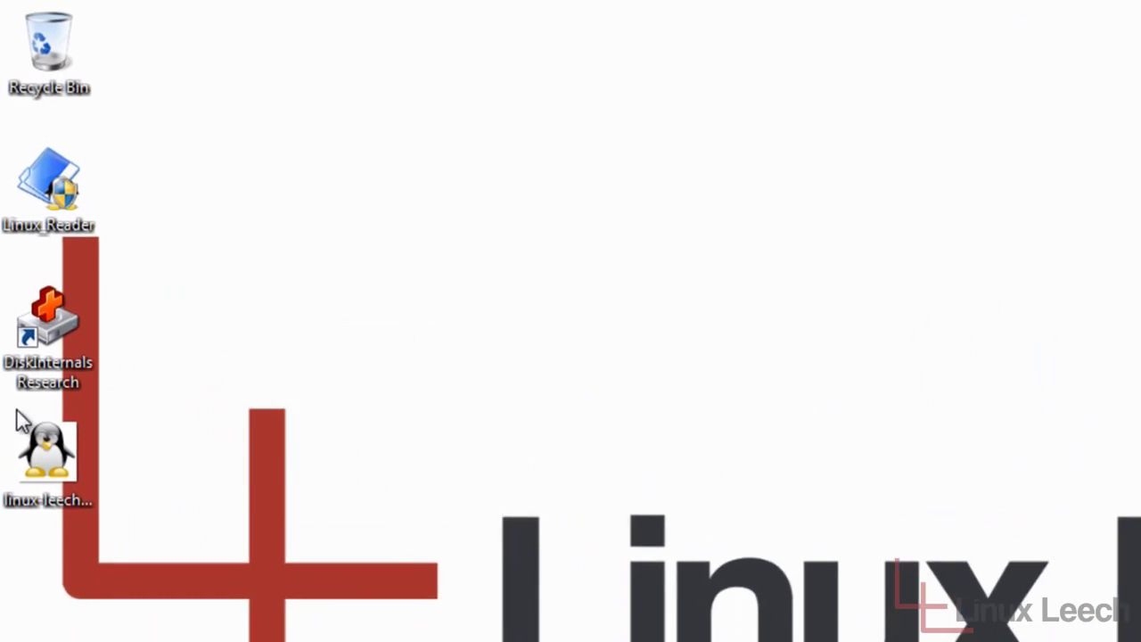
double_click(23, 426)
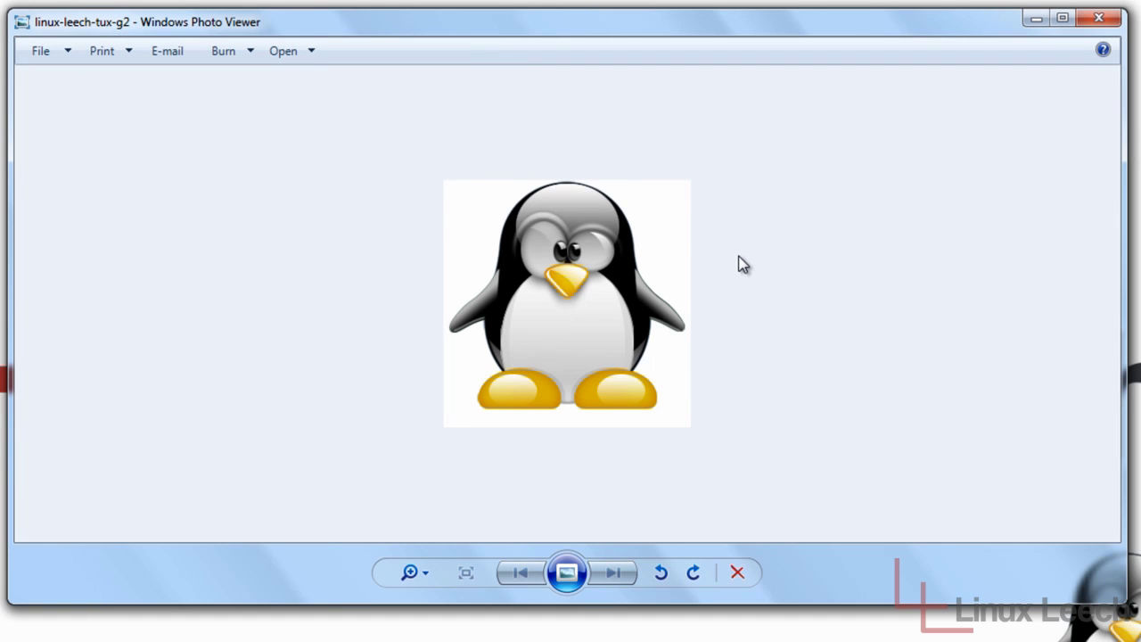
left_click(1096, 20)
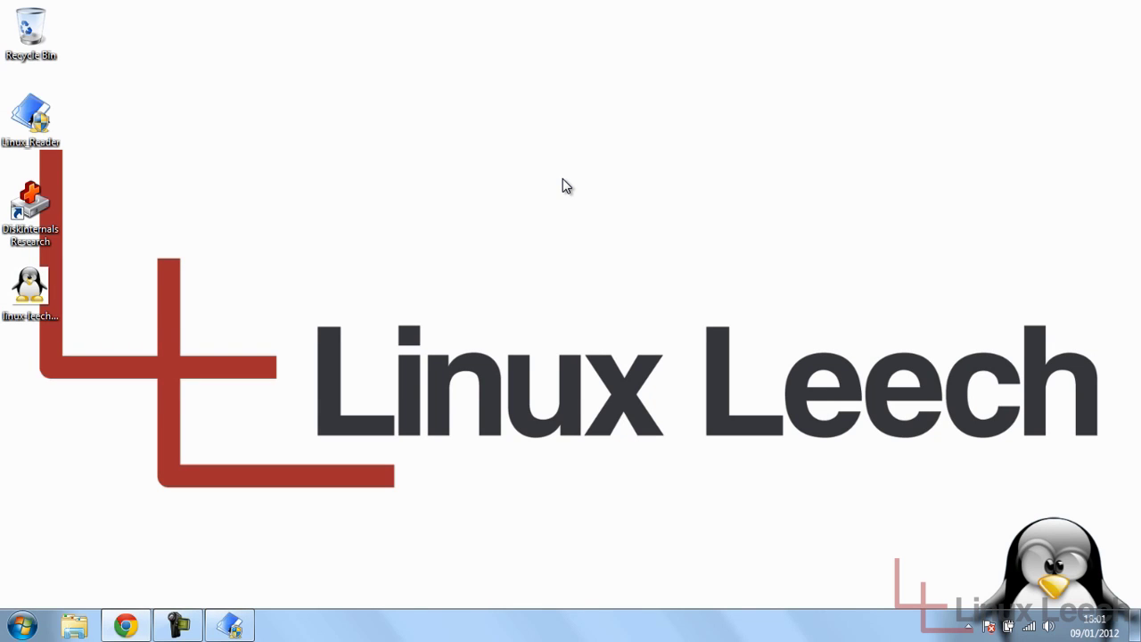
Step: Restore Linux Reader and go up two levels from Pictures to /home/linuxleech
left_click(229, 626)
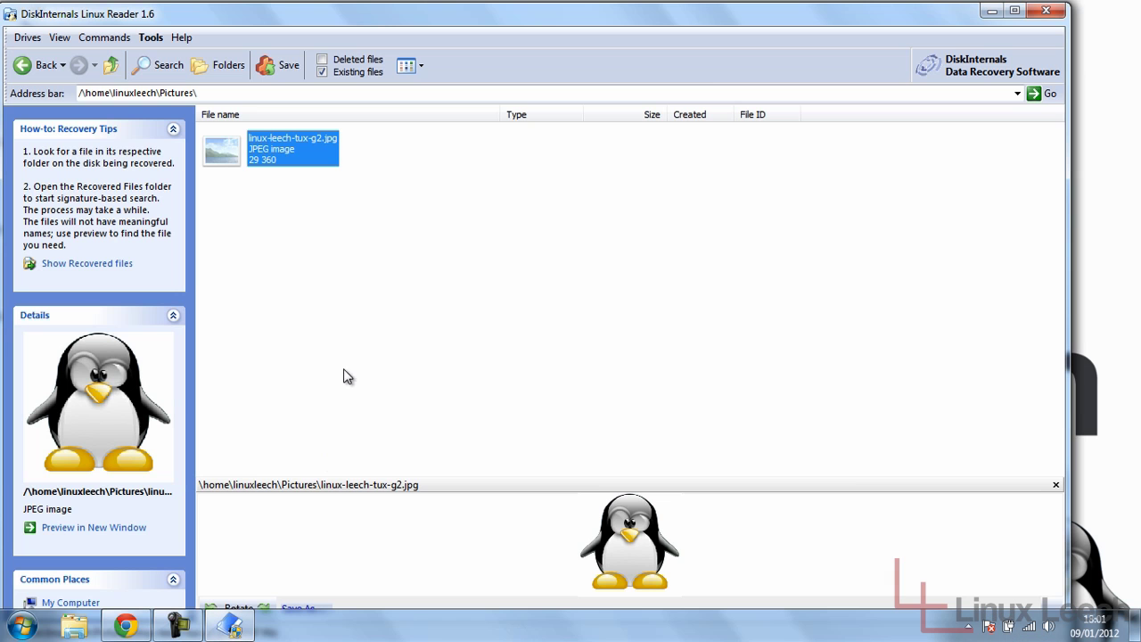
left_click(112, 68)
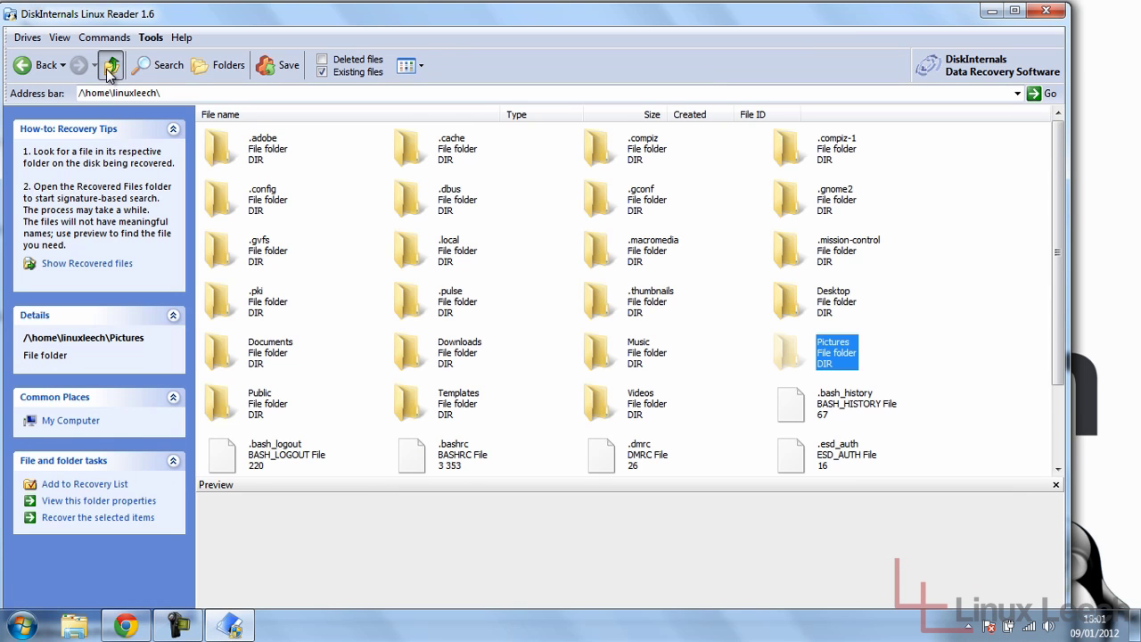
left_click(110, 68)
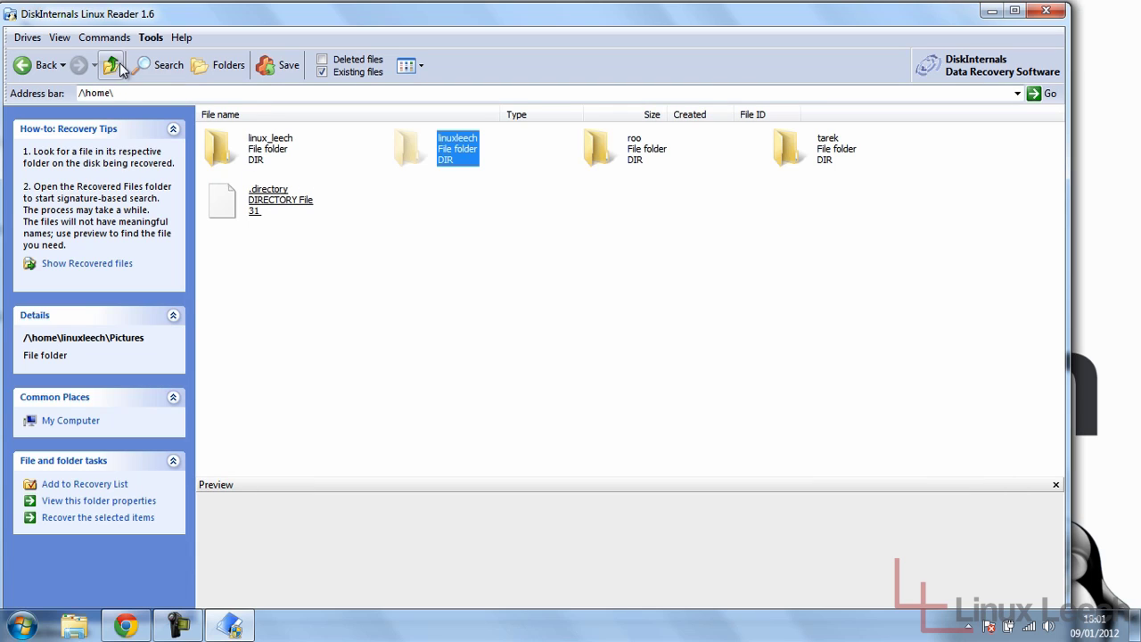